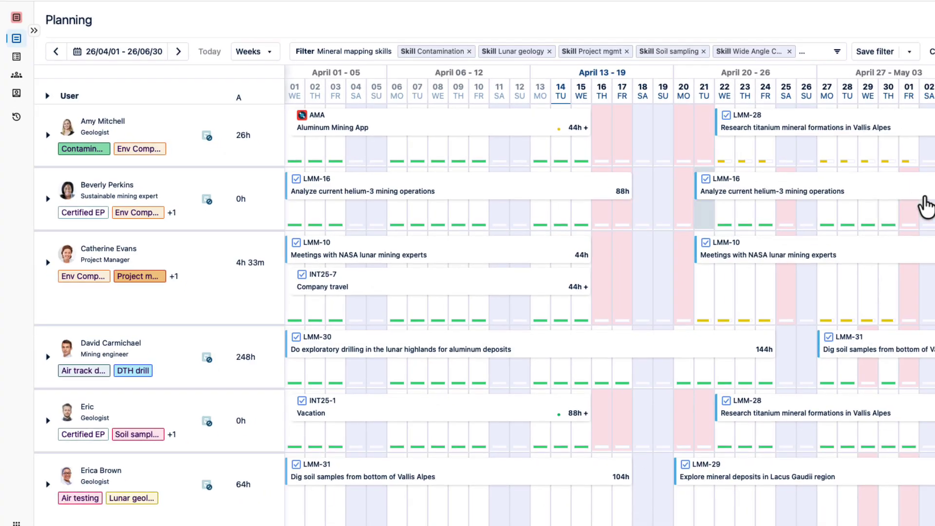
Switch from the Capacity Planner timeline to the Timesheets module
scroll(925, 204, right, 10)
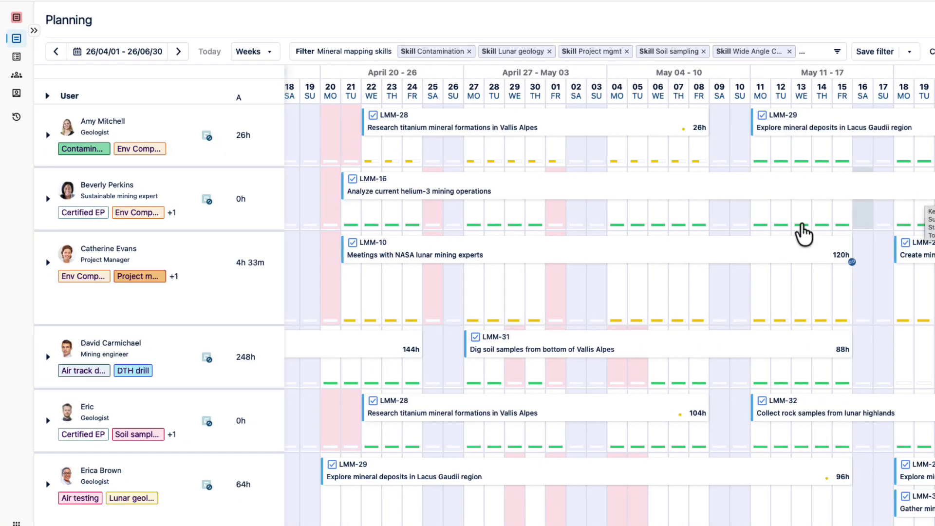
scroll(789, 239, left, 5)
scroll(788, 239, left, 2)
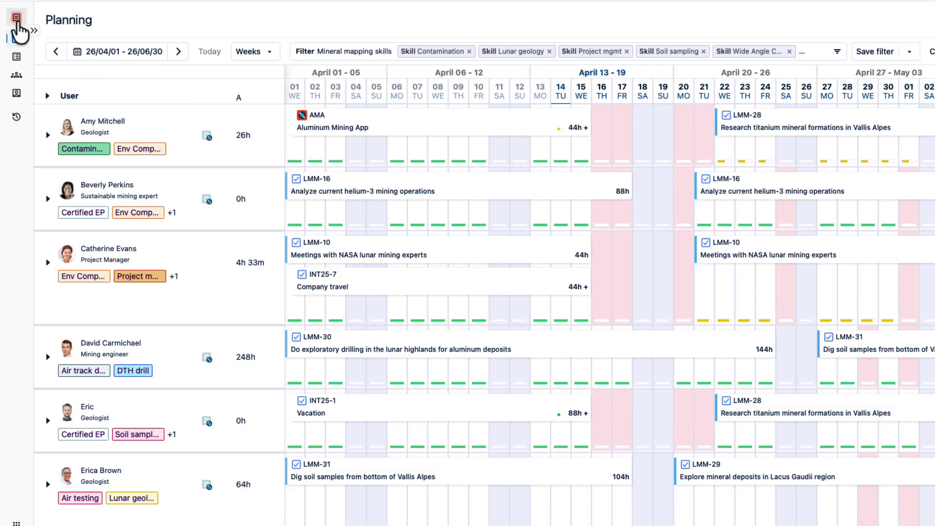
click(16, 18)
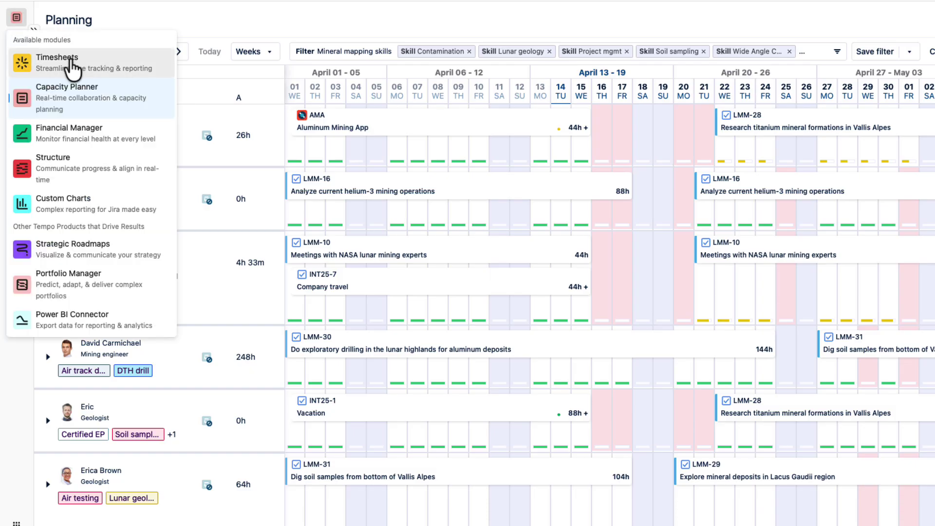
click(101, 61)
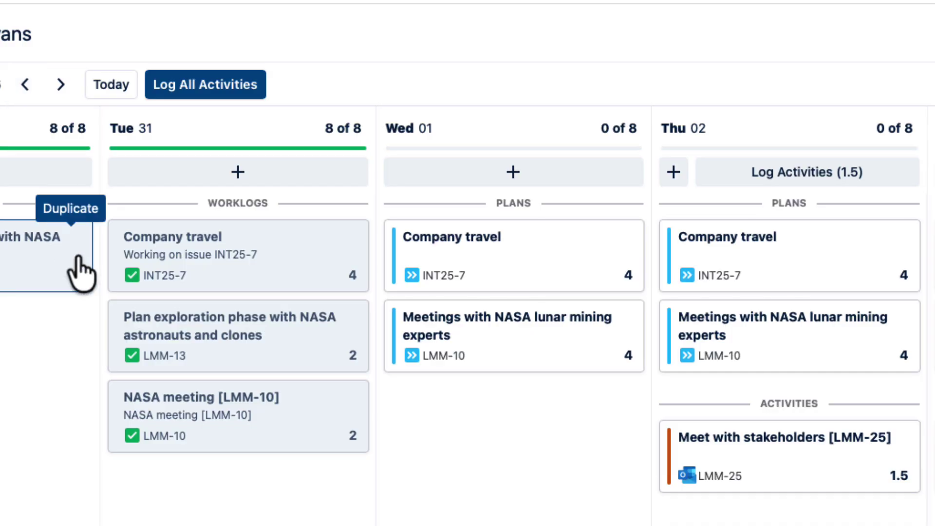
Log the planned time for Company travel and Meetings with NASA lunar mining experts on Wednesday 01
mouse_move(413, 263)
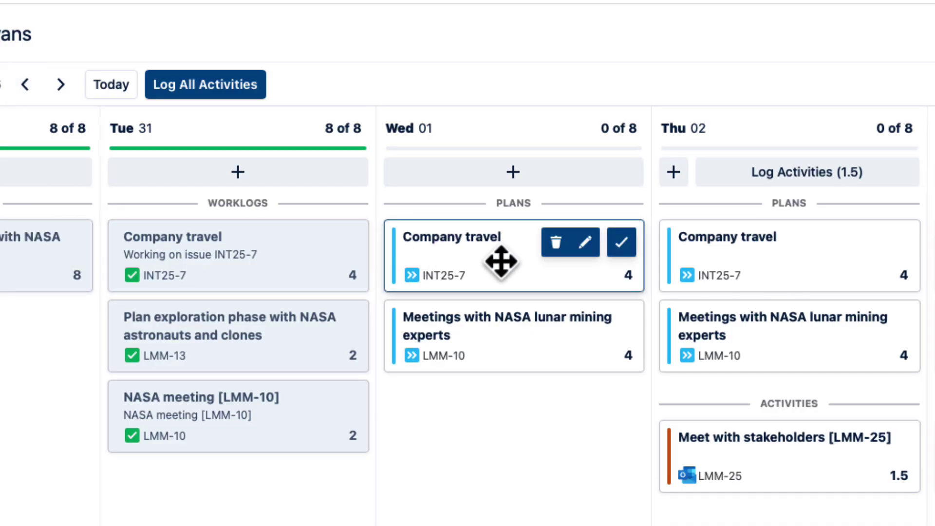
click(622, 244)
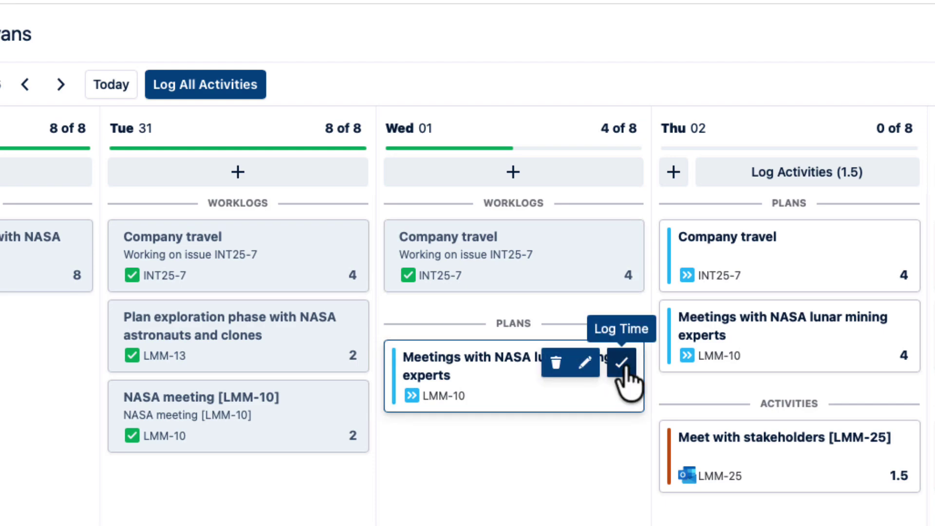
click(622, 367)
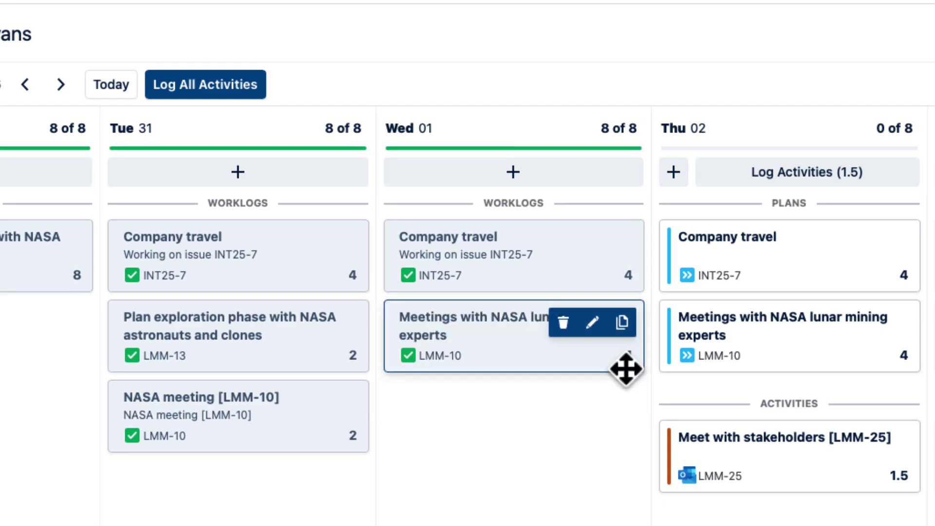
On Thursday 02, log 5h for Meetings with NASA lunar mining experts and log the Company travel plan as planned
mouse_move(809, 338)
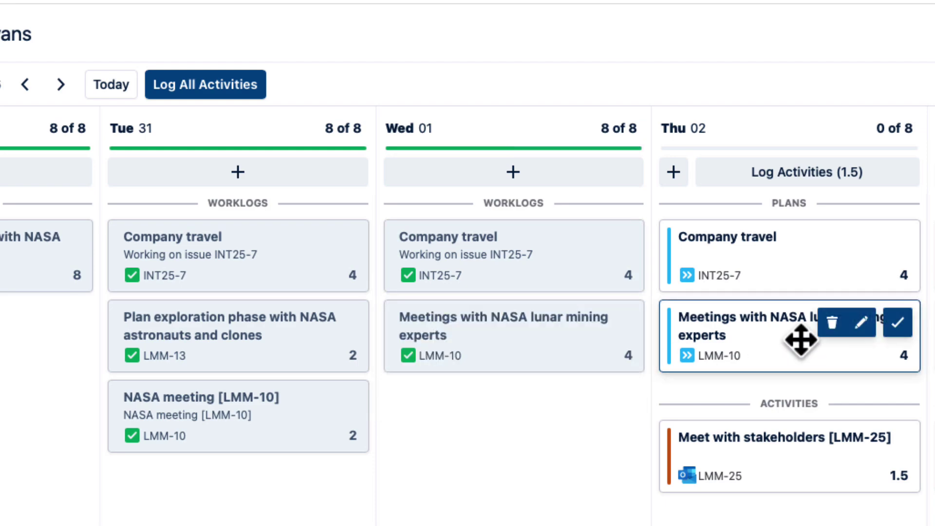
click(795, 334)
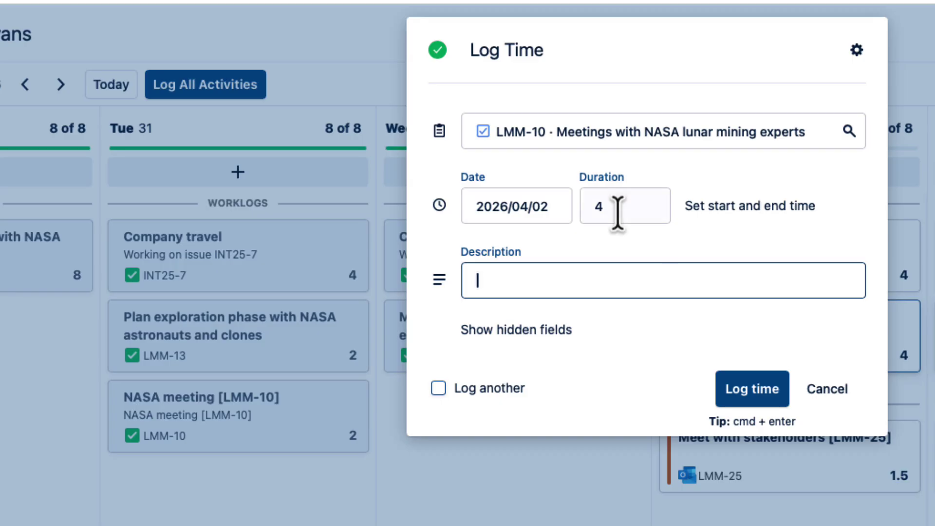
click(617, 213)
double_click(618, 213)
text(5h)
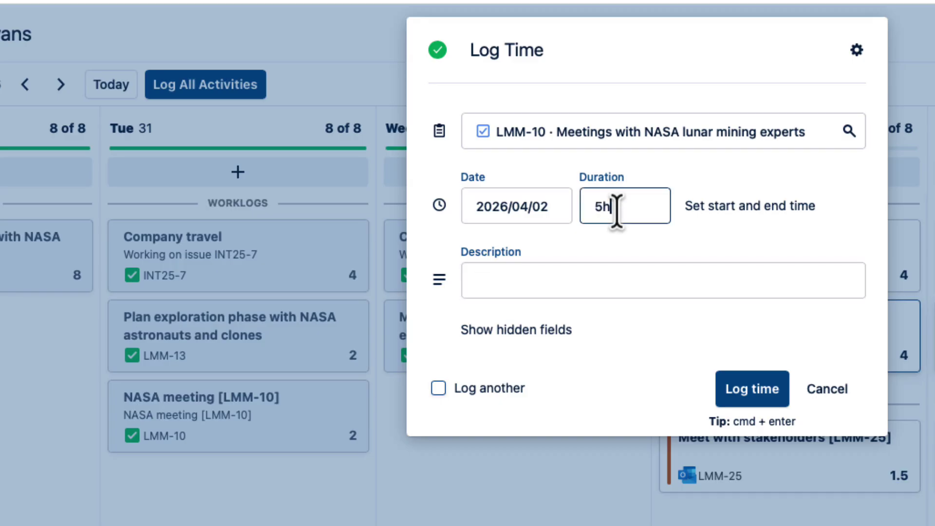
click(745, 390)
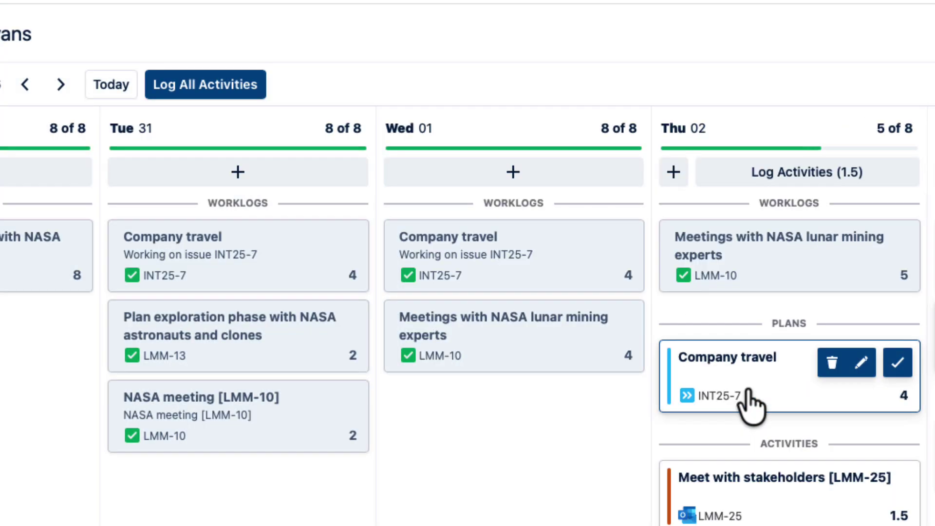
click(898, 364)
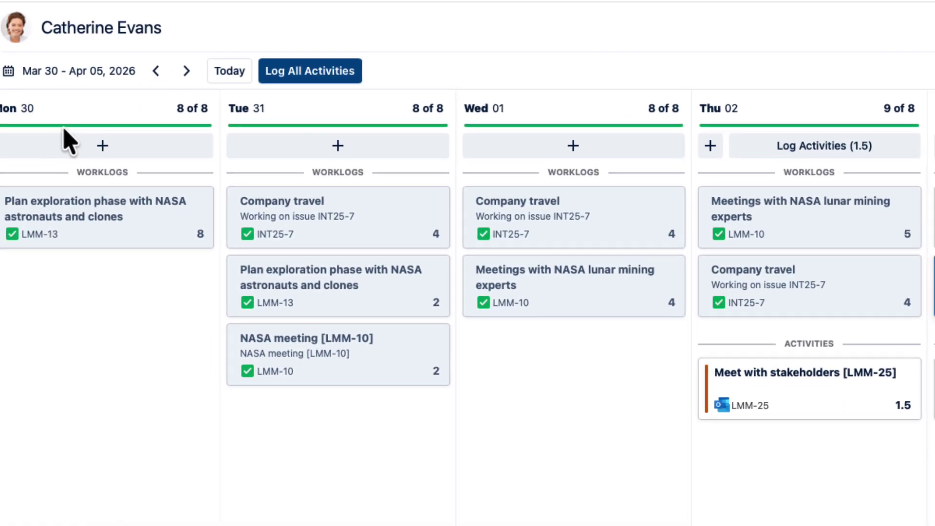
Start a new Planned vs Actual report and filter it by the Lunar Mineral Map (LMM) project
click(20, 96)
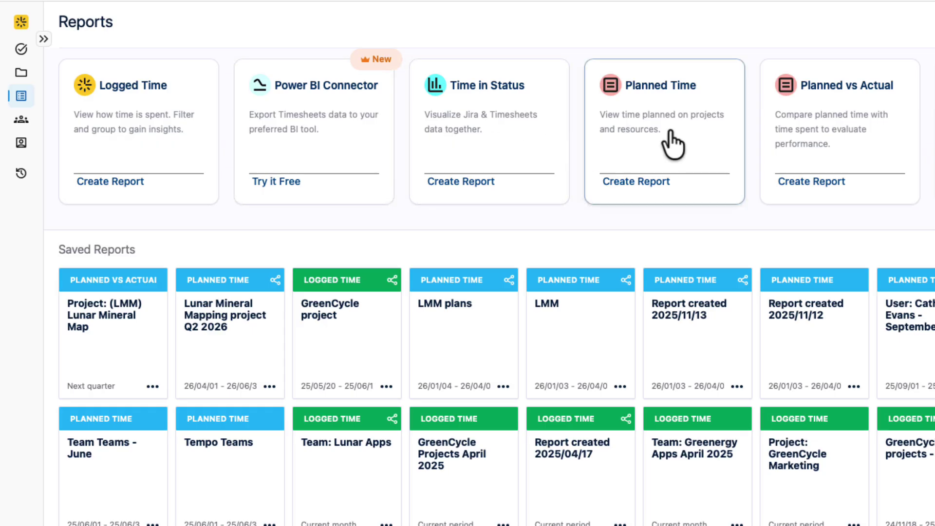
click(824, 149)
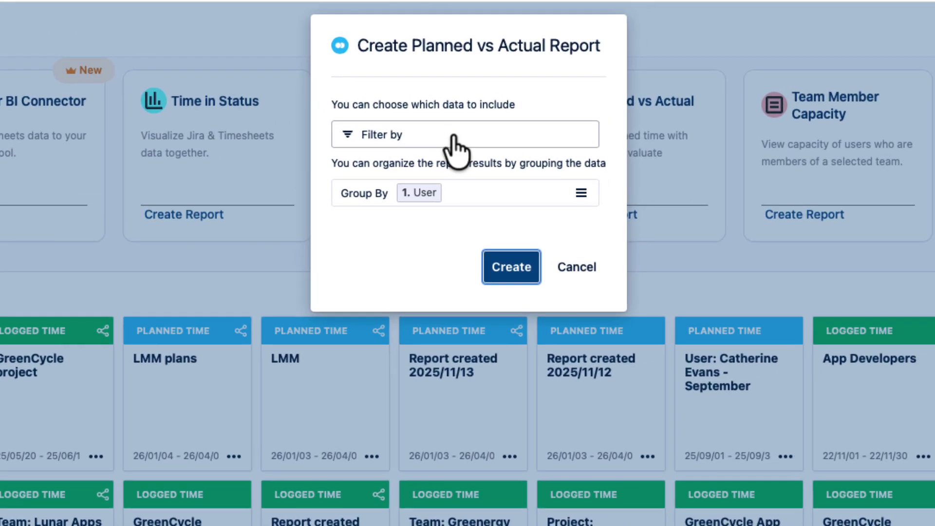
click(682, 119)
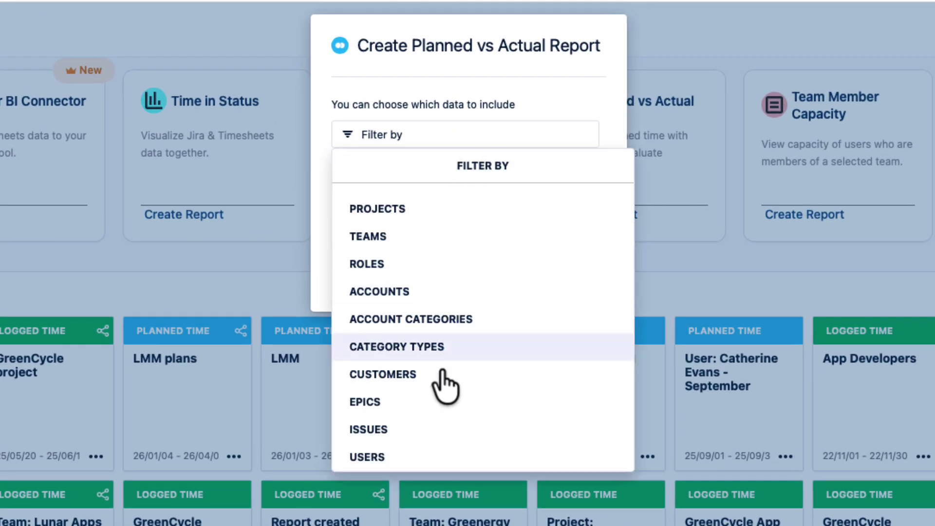
scroll(443, 411, down, 2)
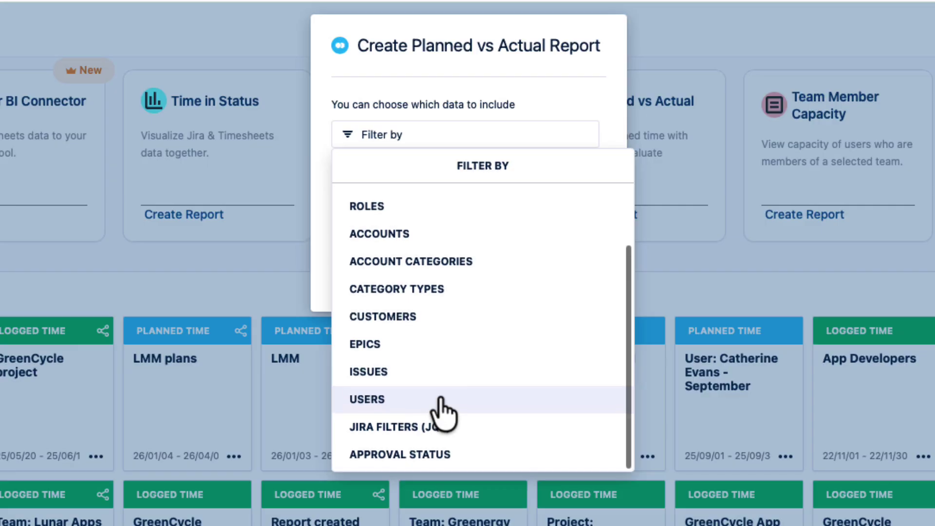
scroll(443, 413, up, 2)
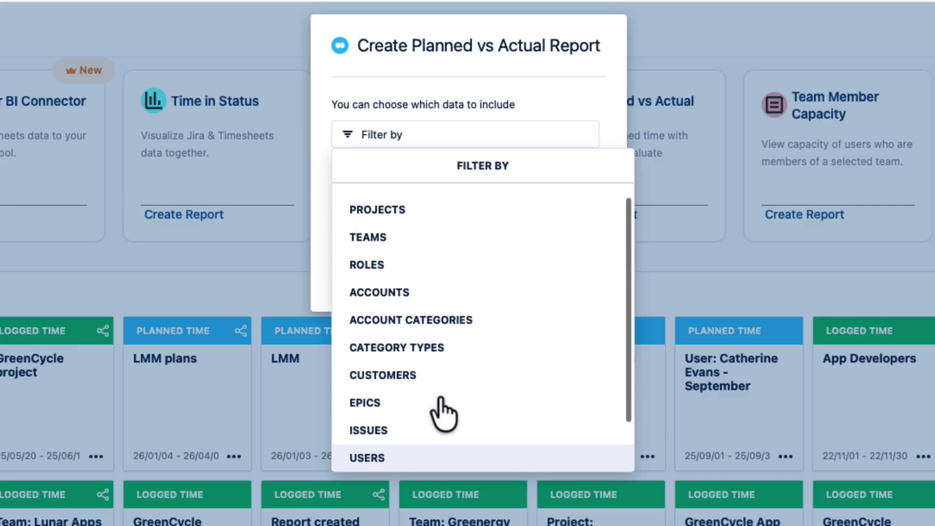
click(425, 210)
click(422, 210)
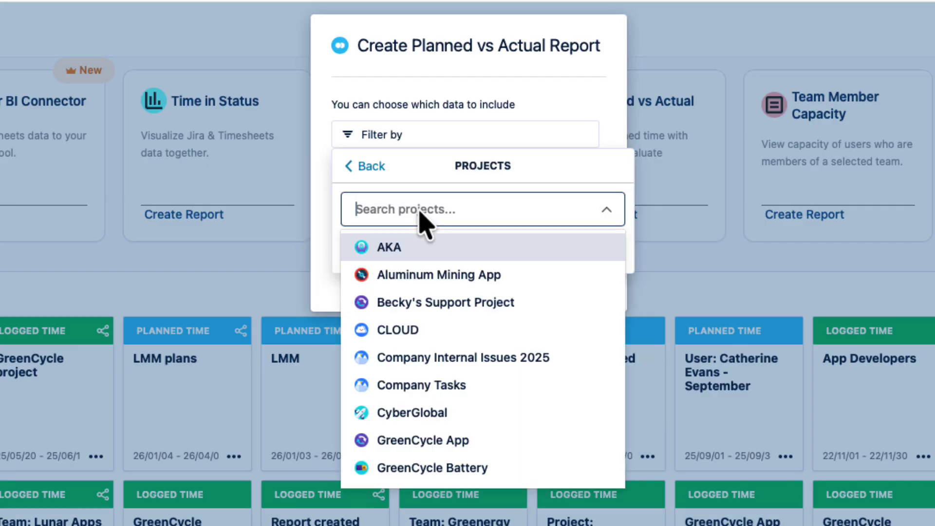
text(LMM)
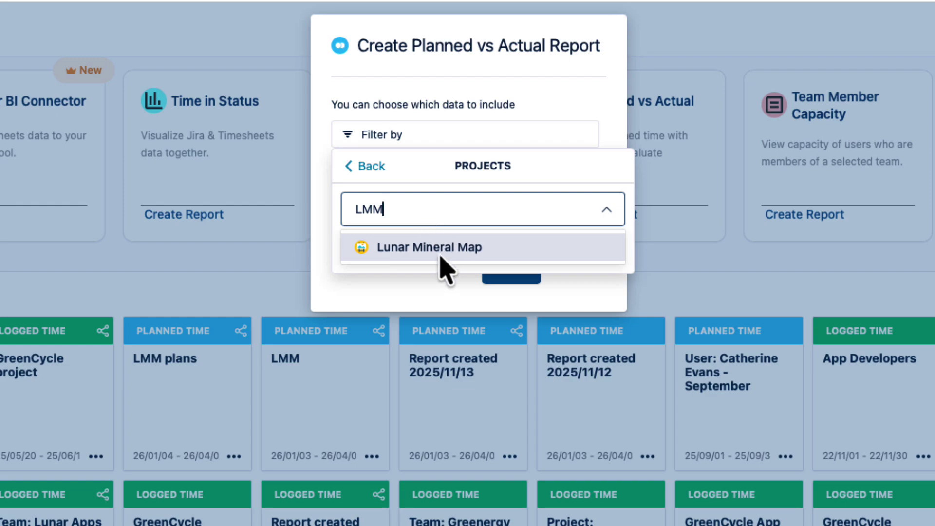
click(435, 252)
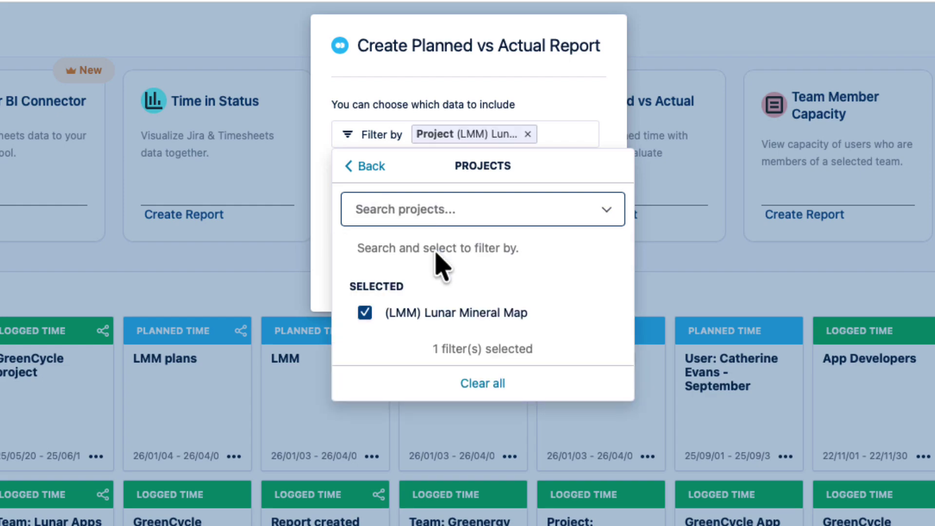
click(321, 233)
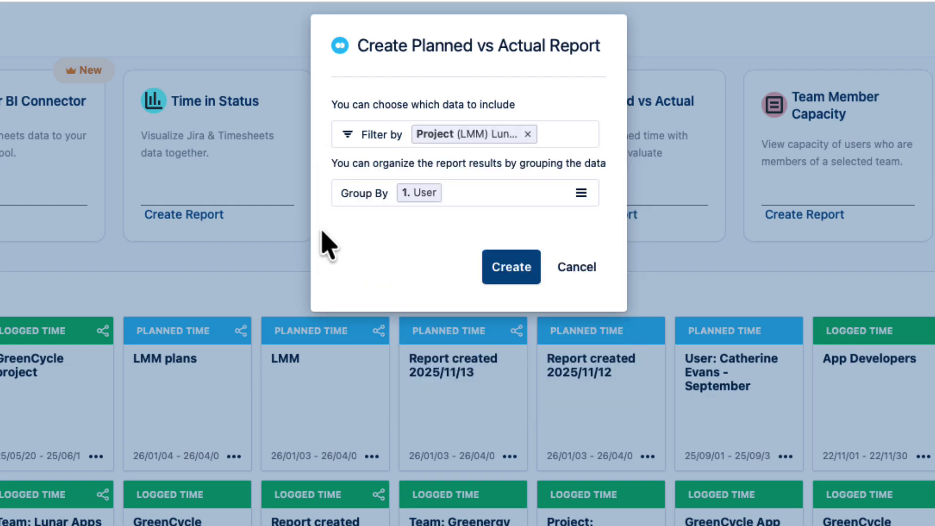
Review the grouping options and create the report grouped by User
click(460, 197)
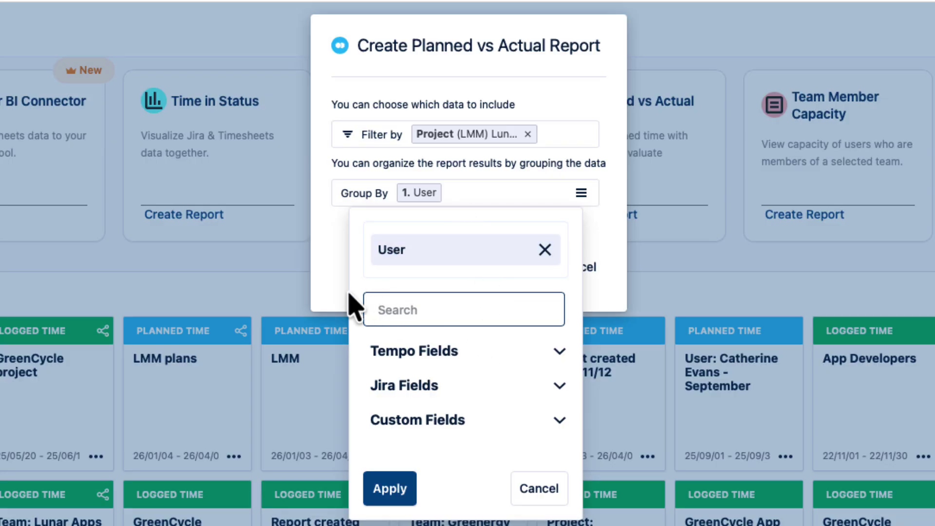
click(325, 294)
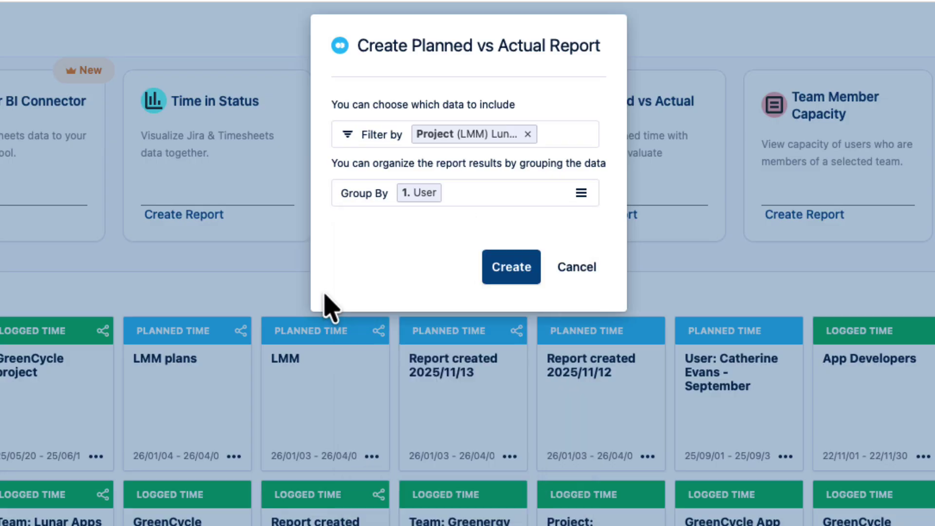
click(512, 273)
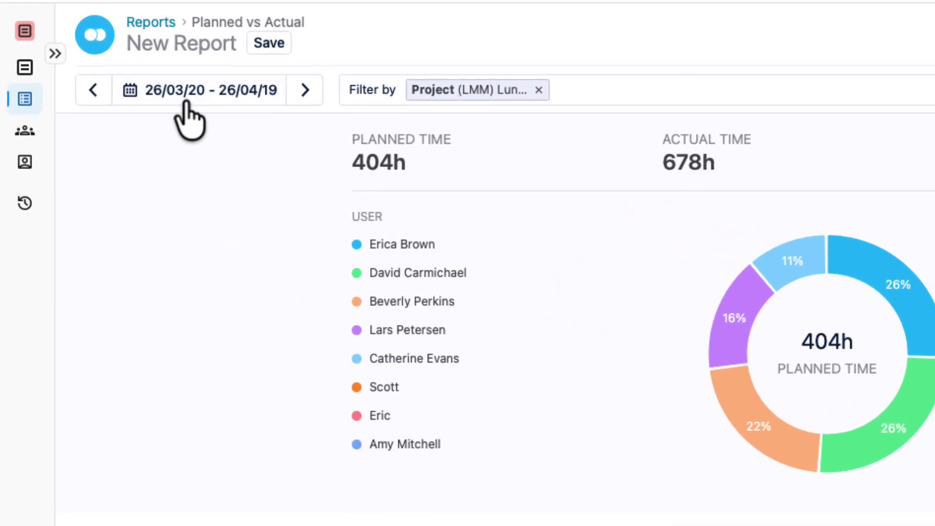
Set the report's date range to the current quarter, 2026/04/01 to 2026/06/30
click(185, 103)
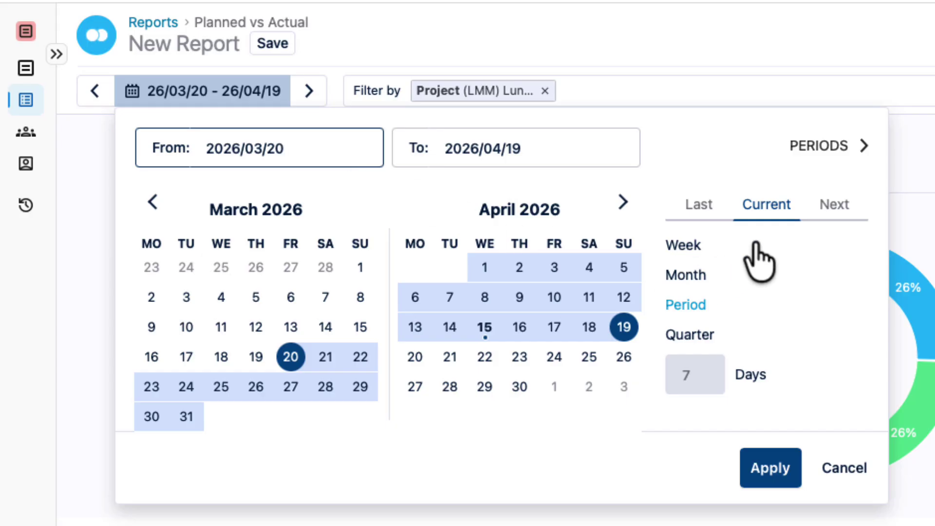
click(688, 341)
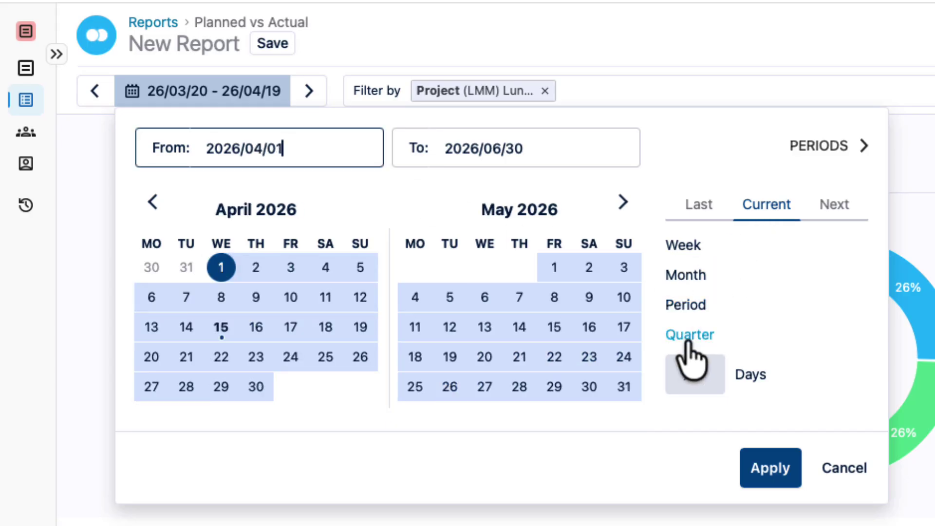
click(767, 475)
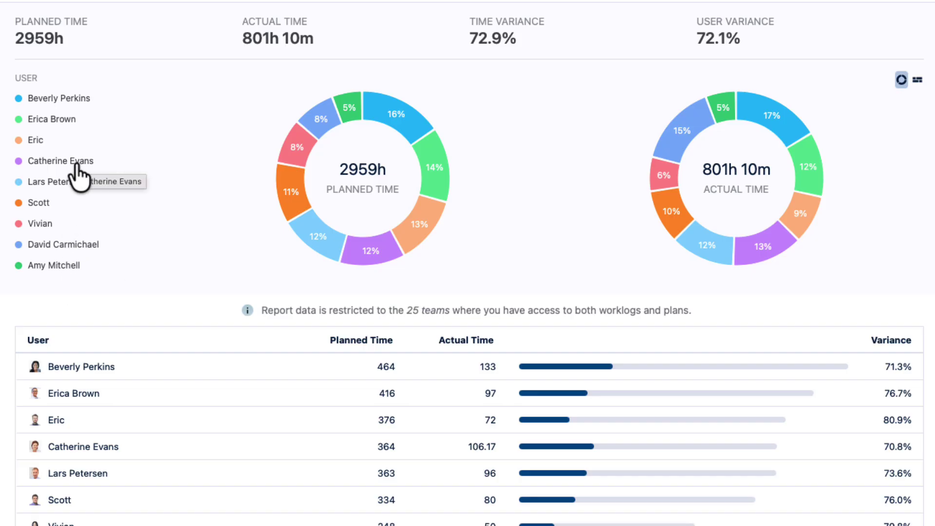
Inspect individual users' planned and actual hours in the donut charts
mouse_move(358, 265)
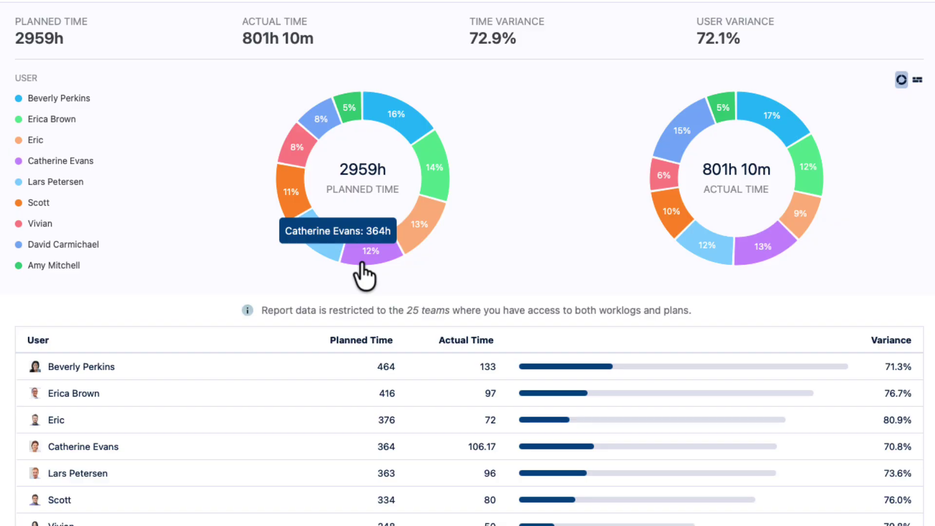
mouse_move(759, 258)
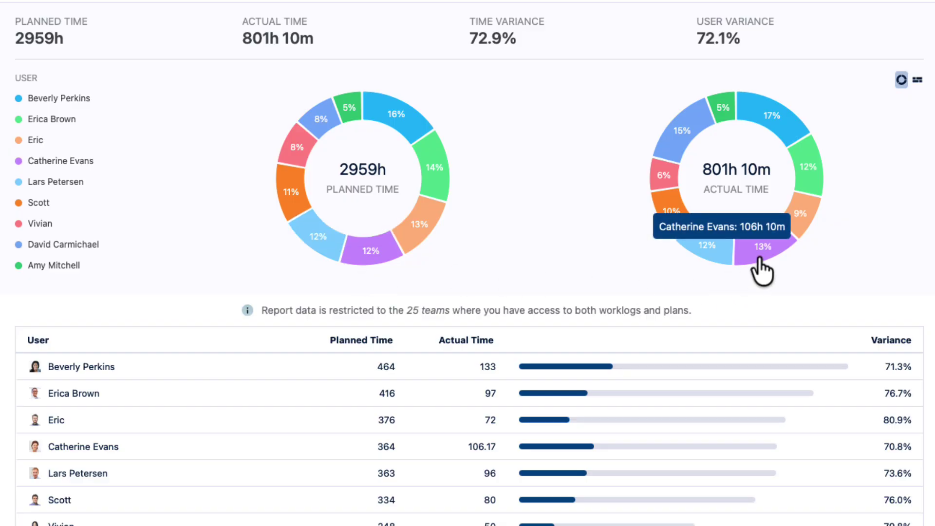
mouse_move(804, 232)
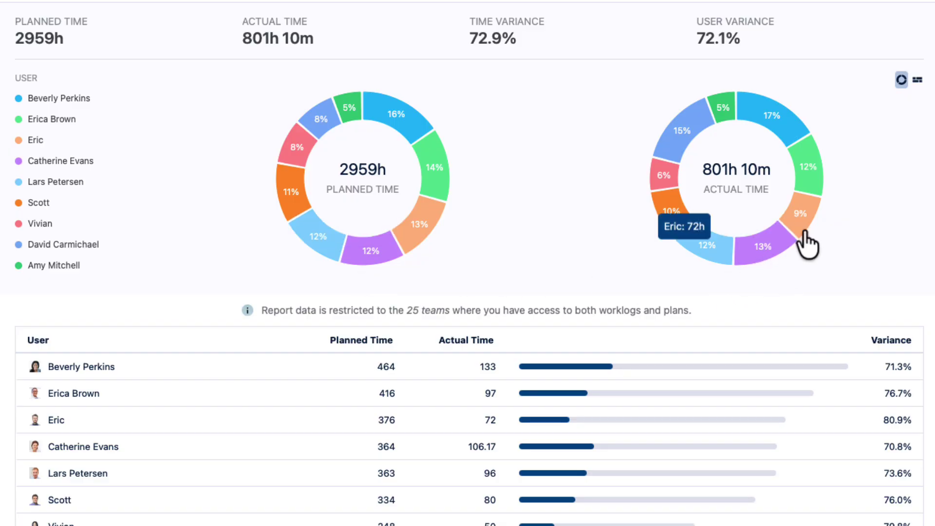
Compare users' planned and actual time in the bar chart view and the variance table, and return to the donut charts
click(917, 81)
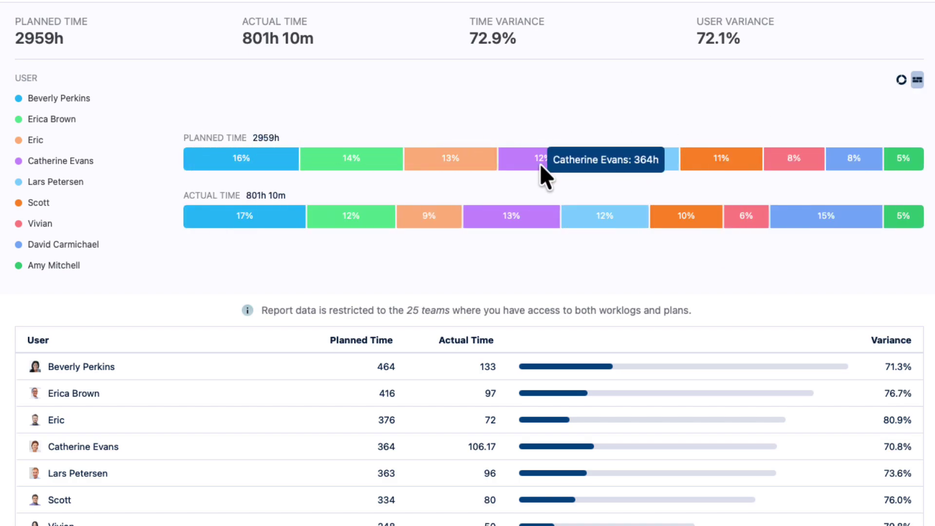
mouse_move(537, 227)
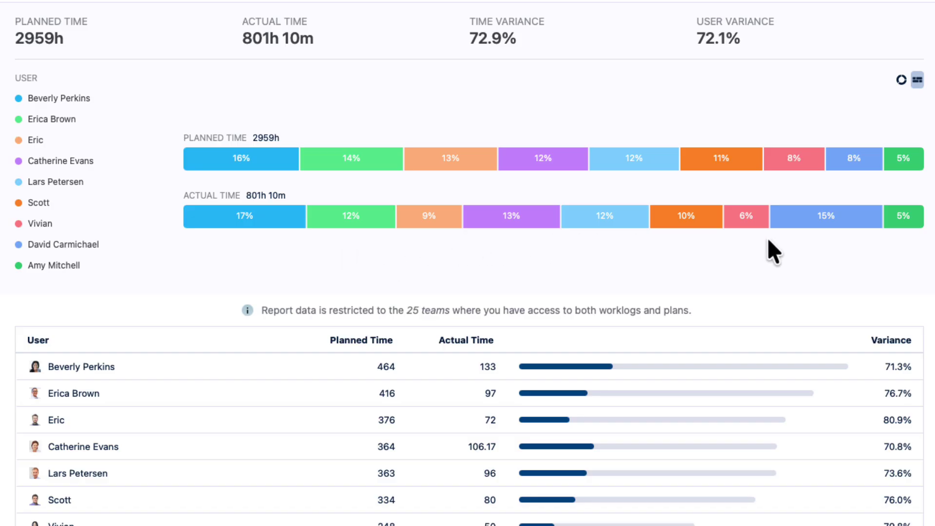
mouse_move(797, 230)
mouse_move(868, 169)
scroll(867, 169, down, 5)
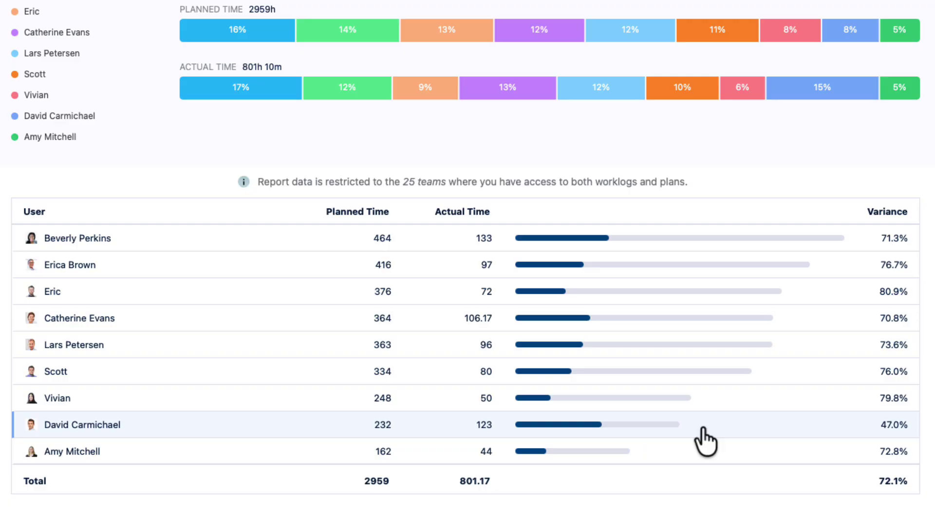
scroll(705, 441, up, 5)
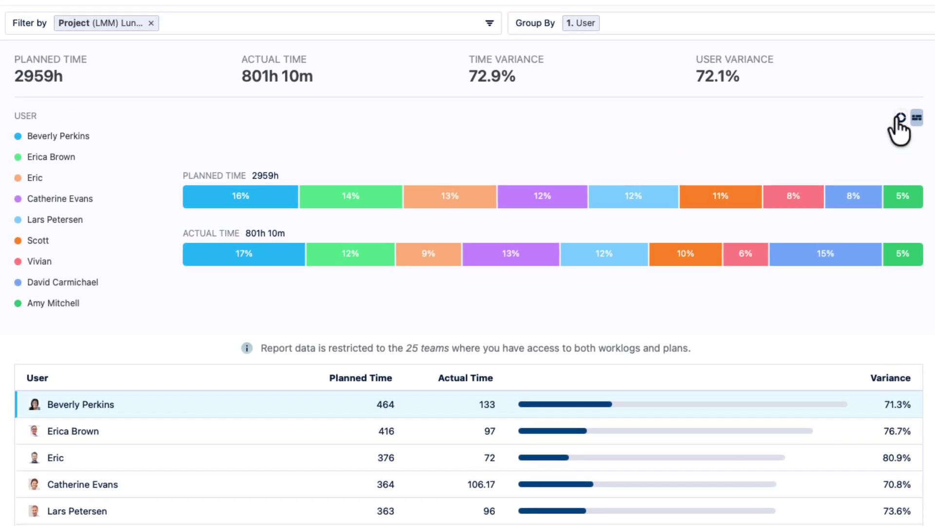
click(900, 117)
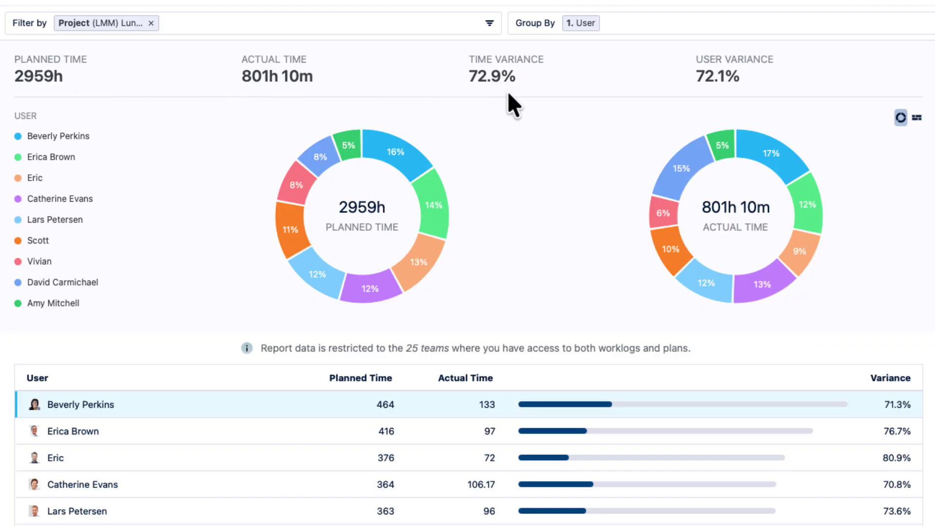
Regroup the report by Role first and User second
click(647, 23)
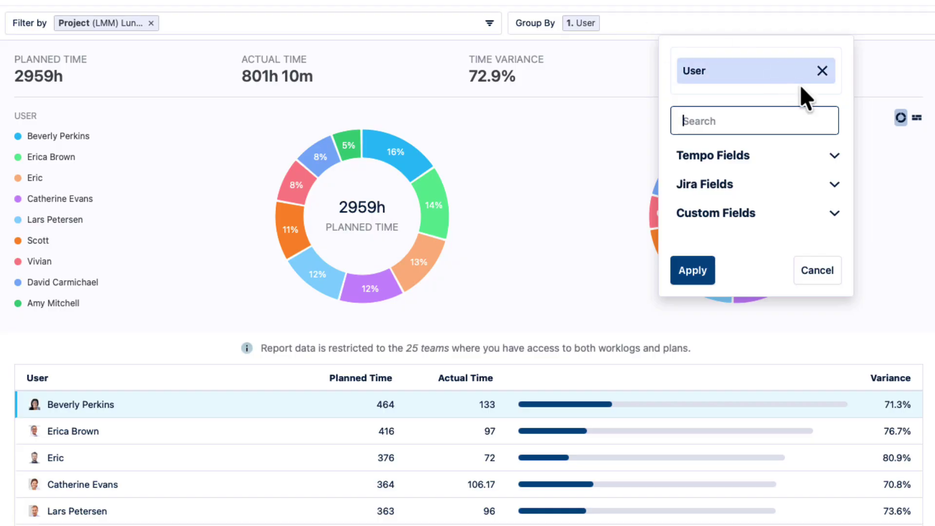
click(833, 156)
scroll(765, 241, down, 5)
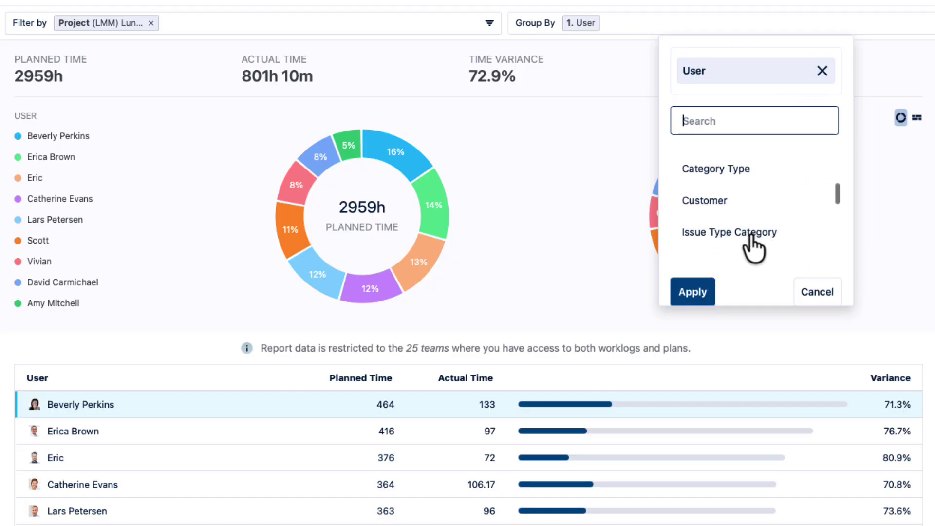
click(719, 210)
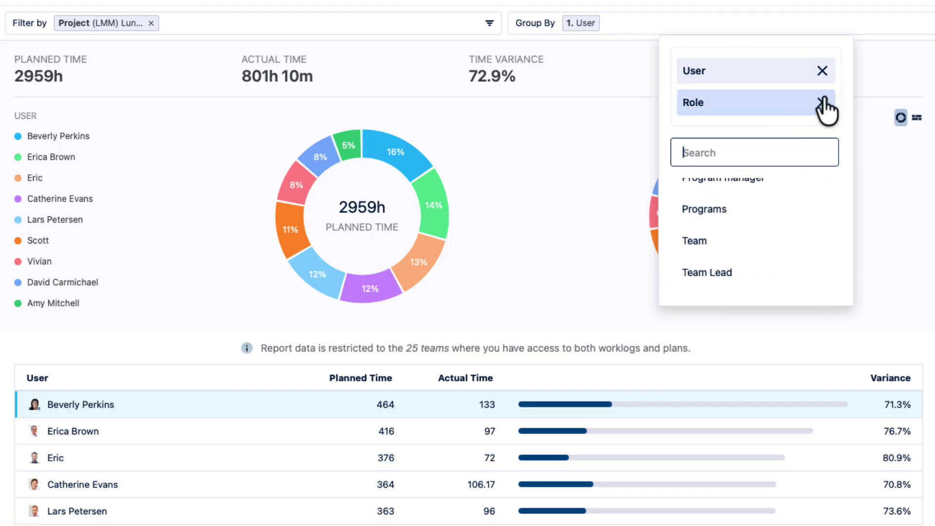
click(822, 72)
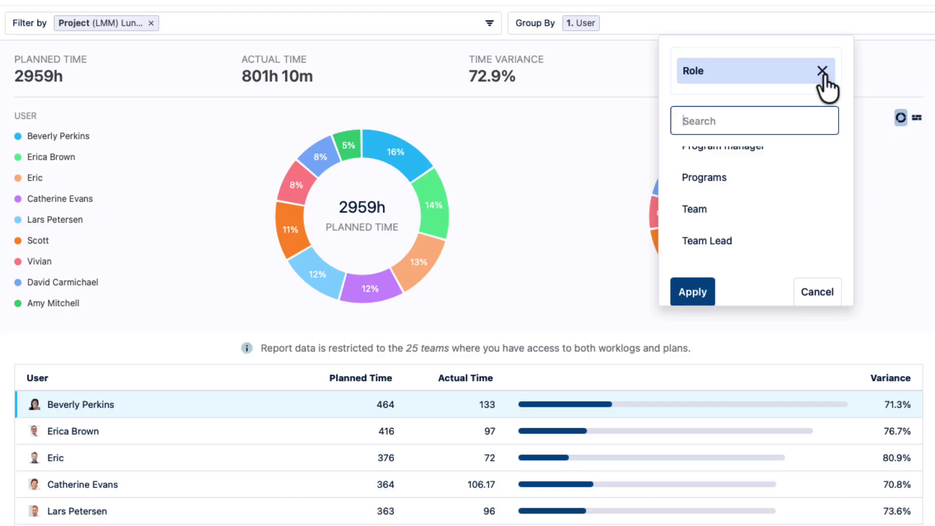
scroll(748, 188, down, 2)
click(712, 203)
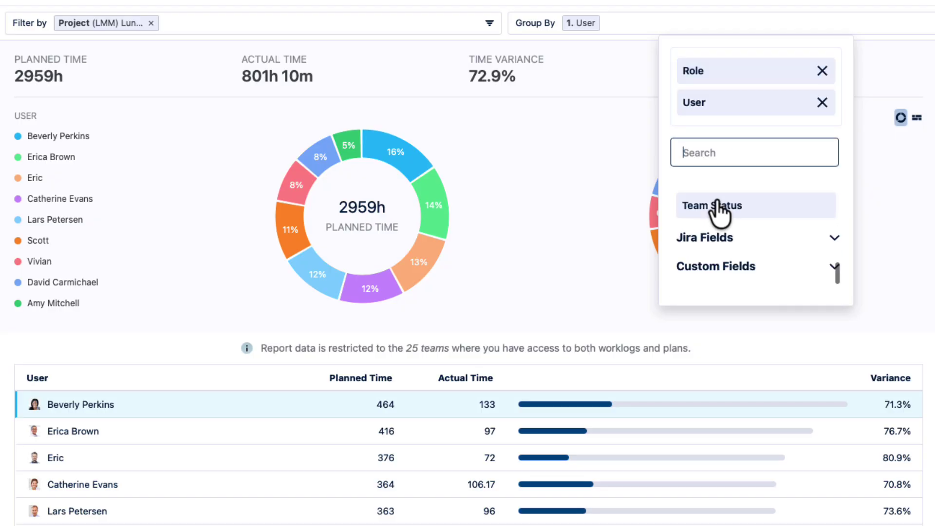
scroll(715, 223, down, 2)
click(692, 278)
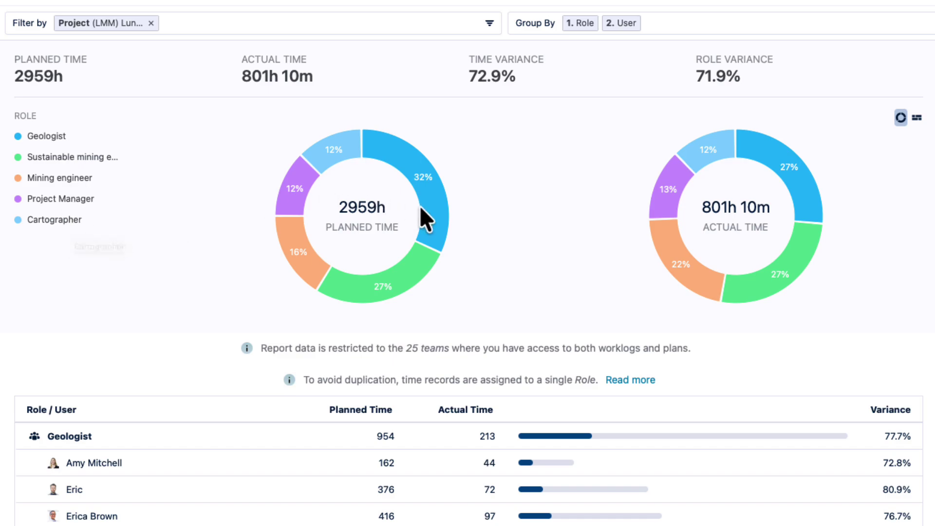
Compare the roles' planned and actual hours in the donut charts and examine the variance table by role and user
mouse_move(429, 215)
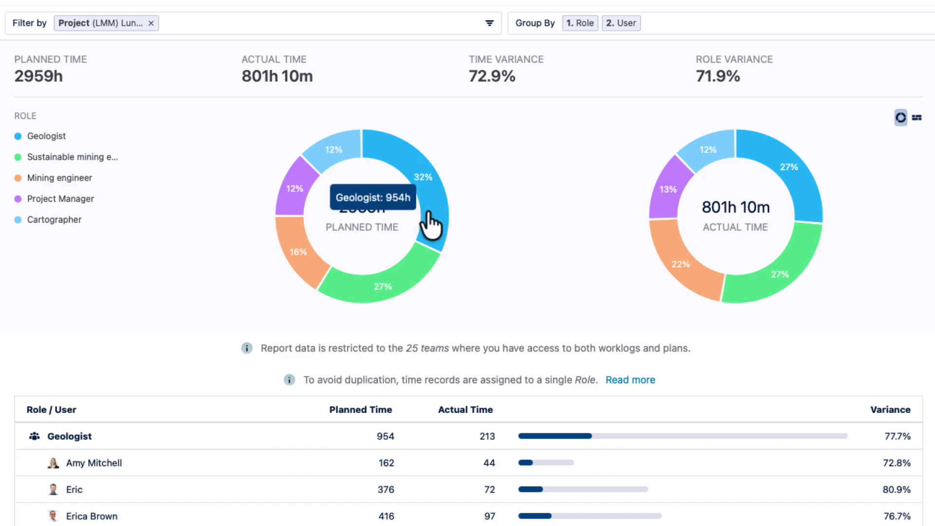
mouse_move(797, 198)
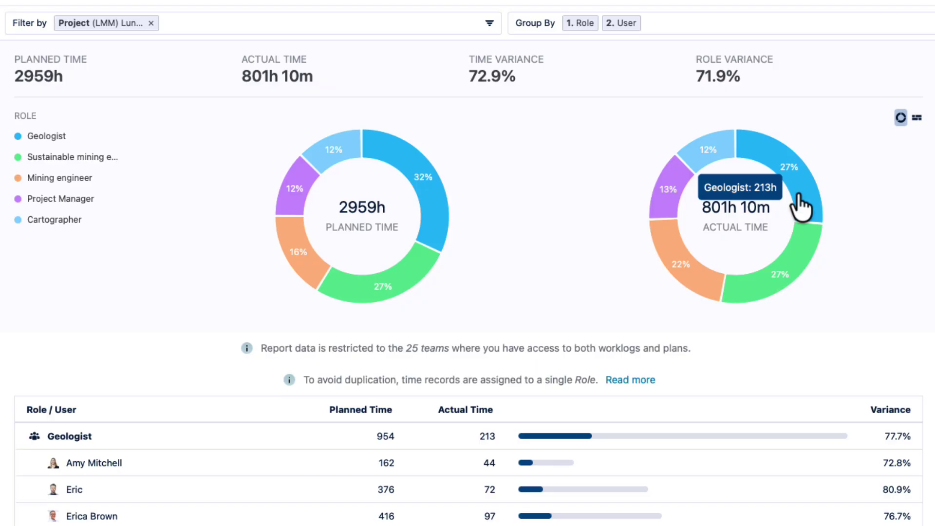
scroll(246, 344, down, 3)
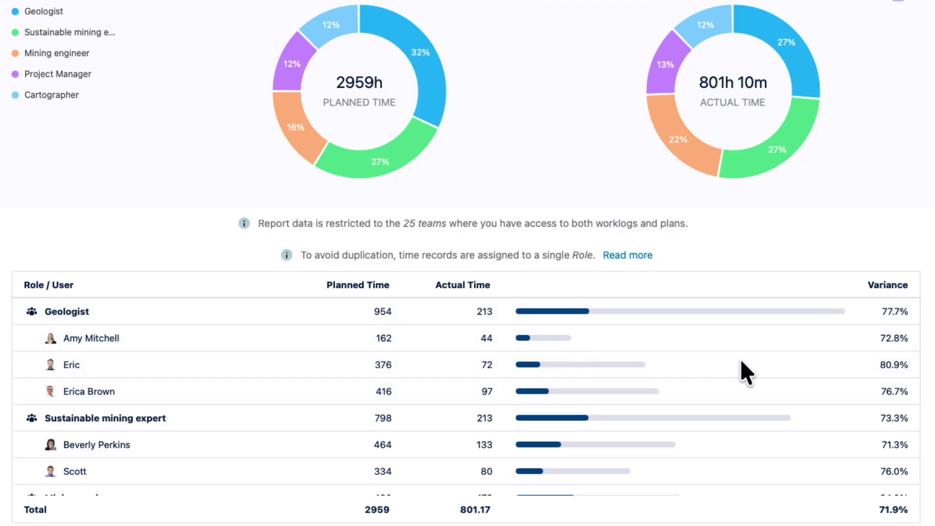
scroll(753, 409, down, 3)
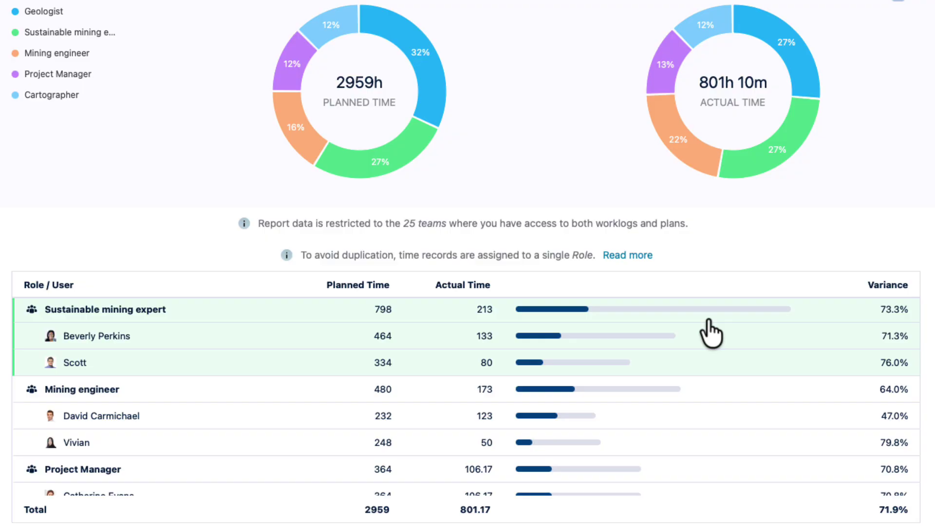
scroll(686, 385, down, 3)
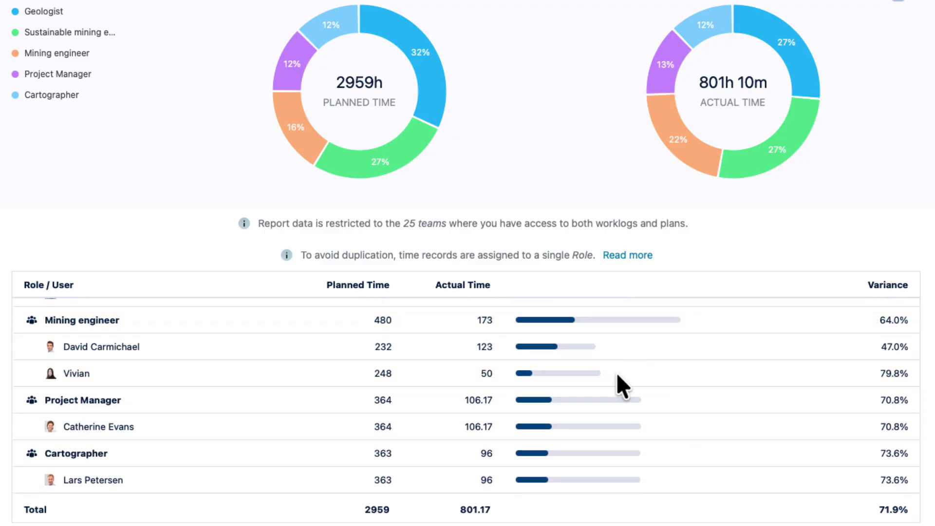
Remove the Role grouping so the report is grouped by User only
scroll(678, 94, up, 5)
click(680, 36)
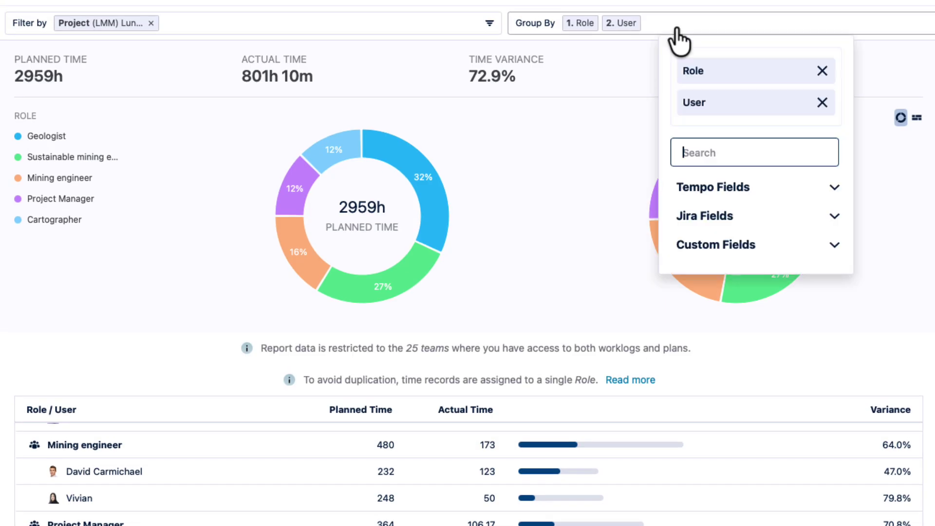
click(823, 70)
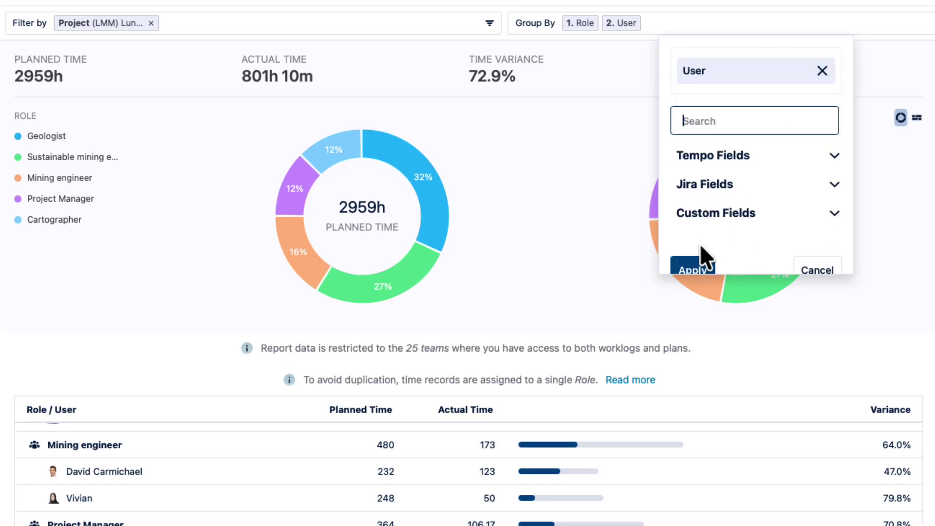
click(694, 266)
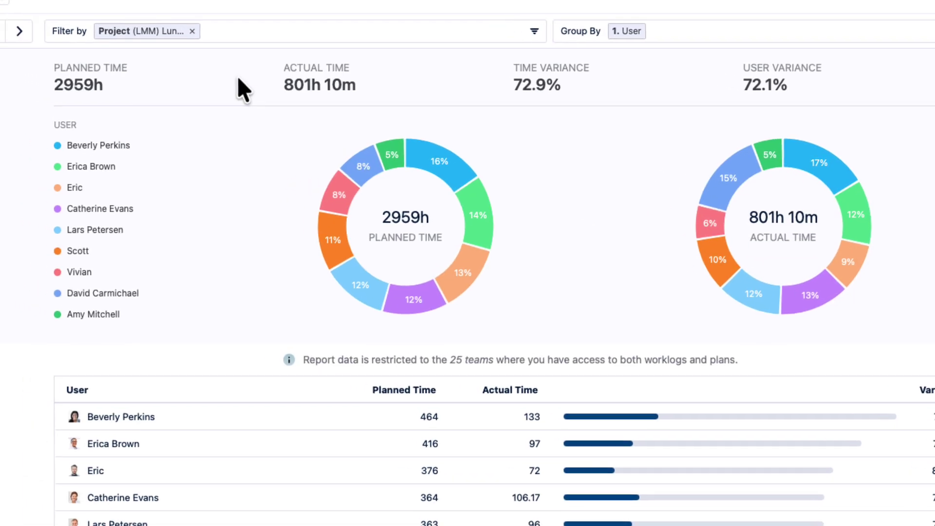
Save the report with the title "Project: (LMM) Lunar Mineral Map"
click(170, 30)
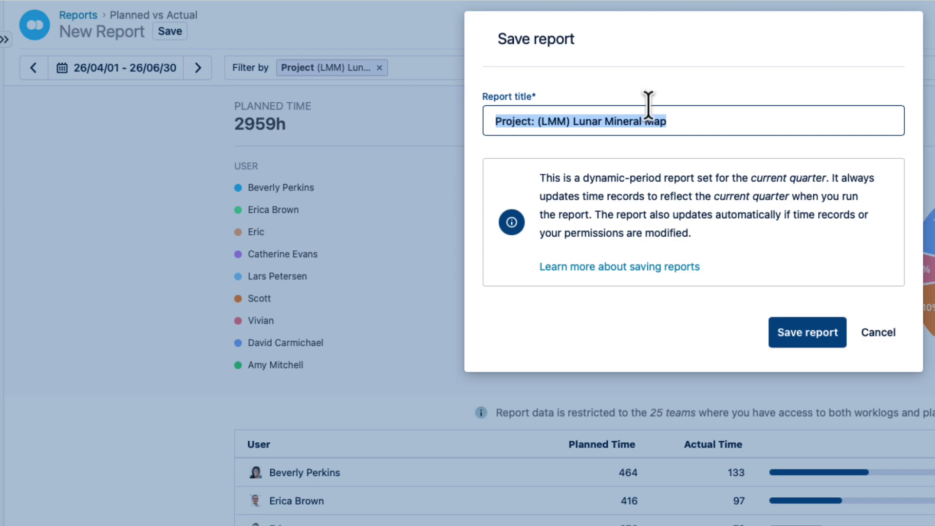
click(680, 122)
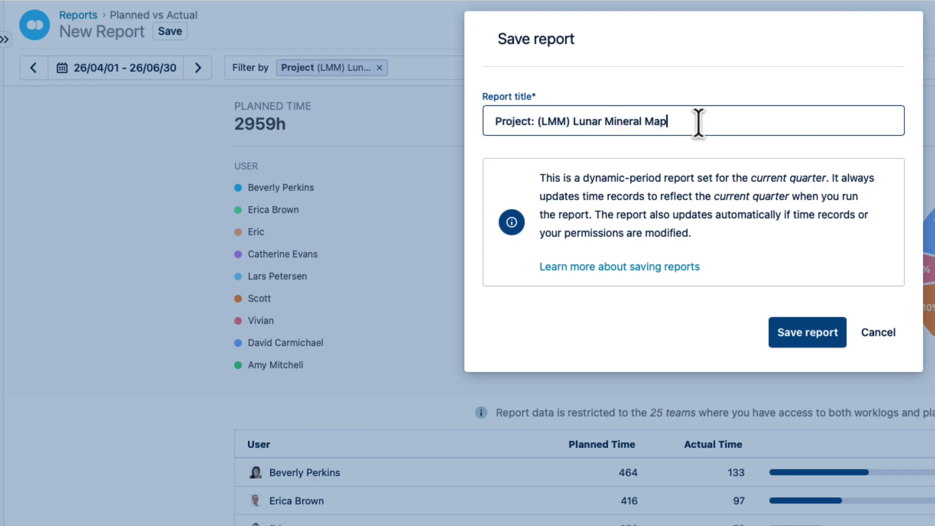
click(820, 346)
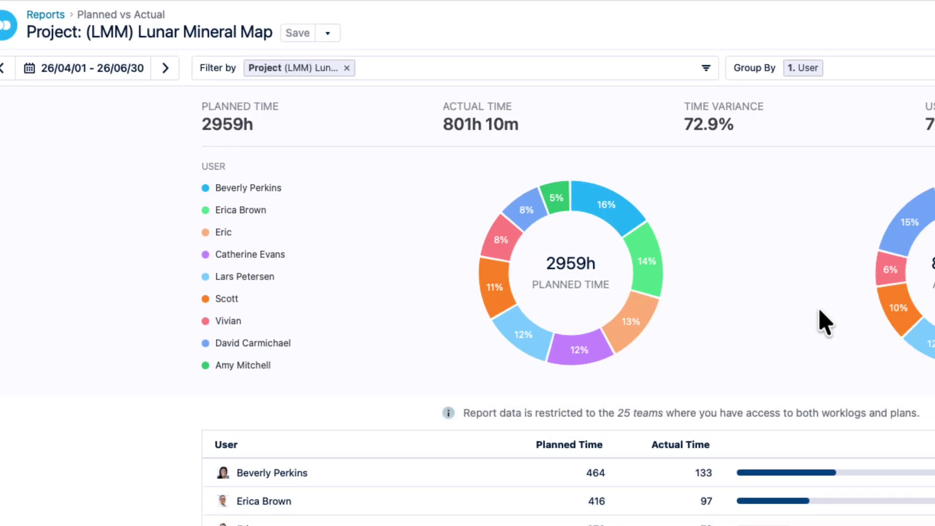
Share the saved report with a colleague found by name, and close the sharing dialog
click(890, 31)
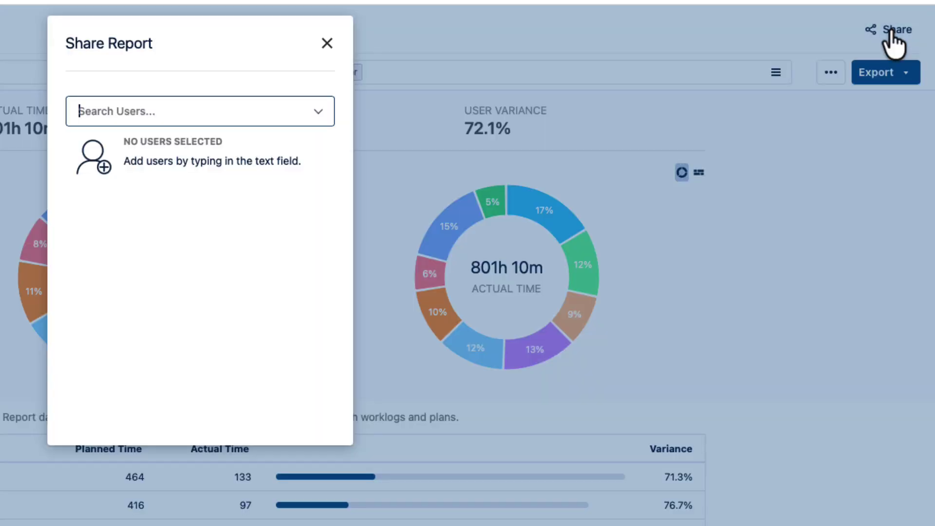
text(s)
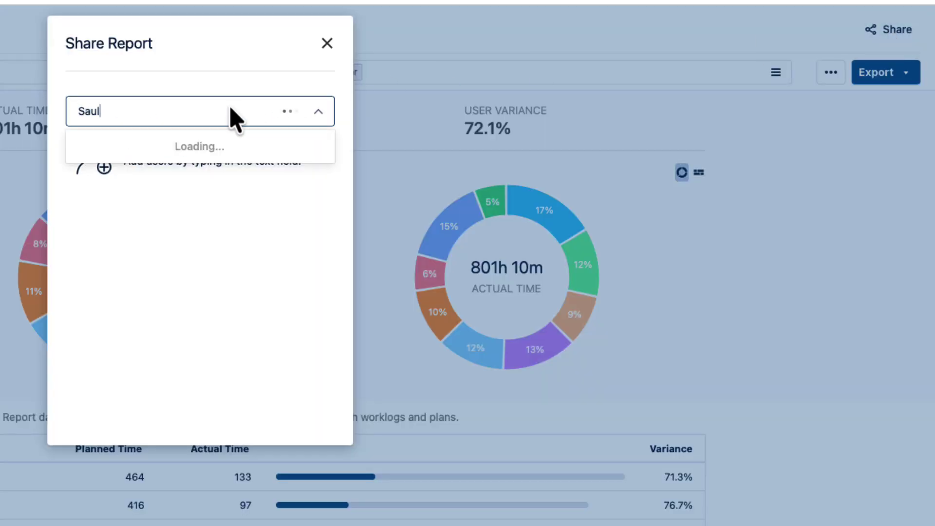
click(207, 154)
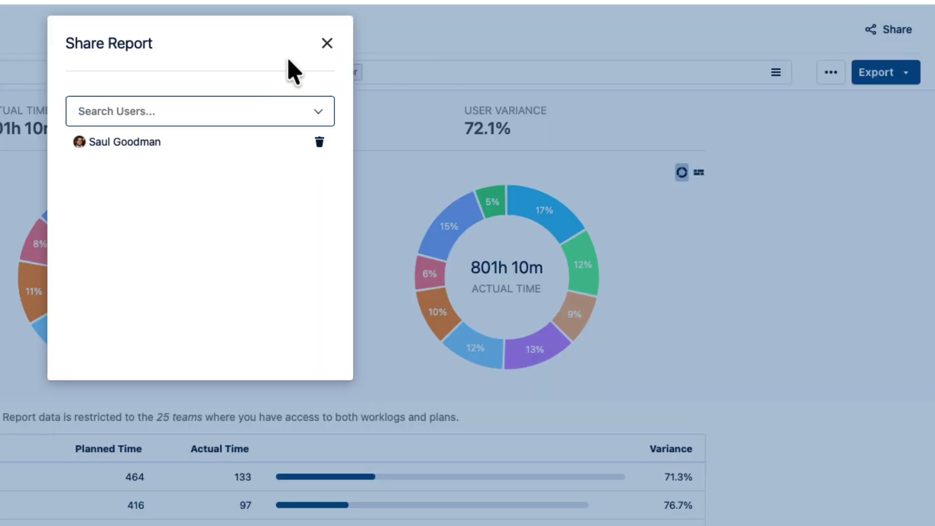
click(326, 43)
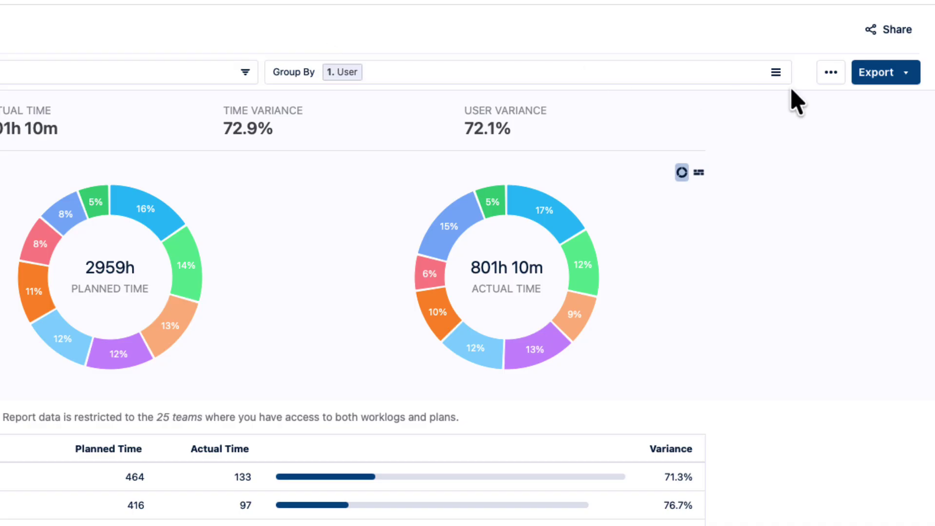
Open the report's printable view and check the PDF output options in the print dialog without printing
click(905, 90)
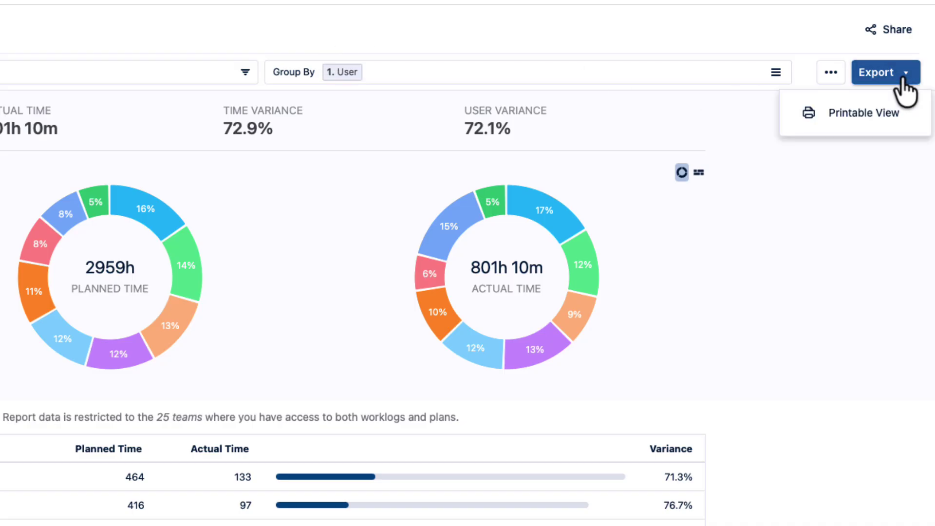
click(836, 132)
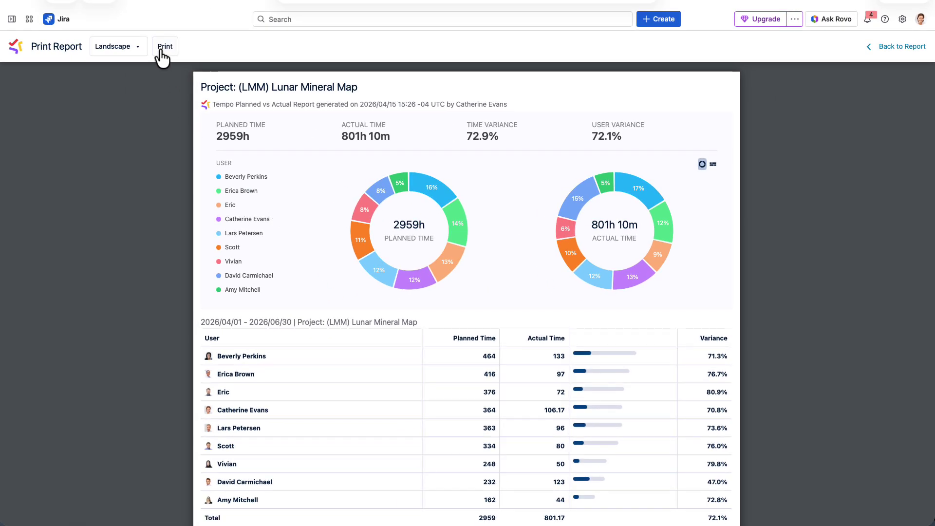
click(161, 49)
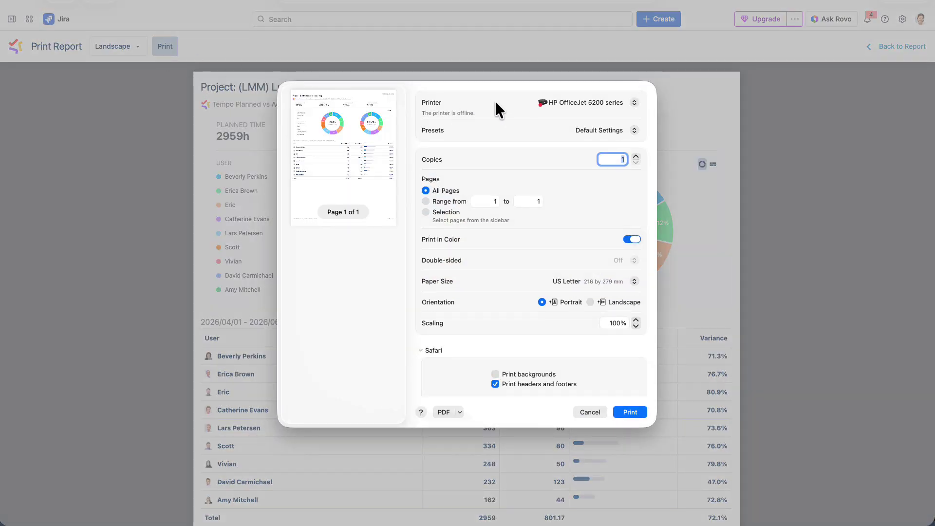
click(460, 413)
click(470, 409)
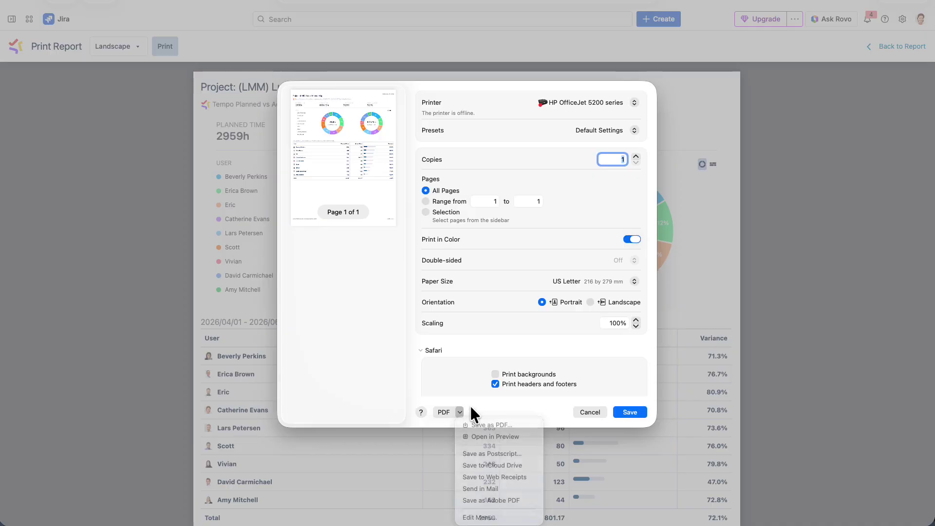
click(590, 412)
Return to the saved report and inspect individual users' planned and actual hours in the donut charts
click(891, 47)
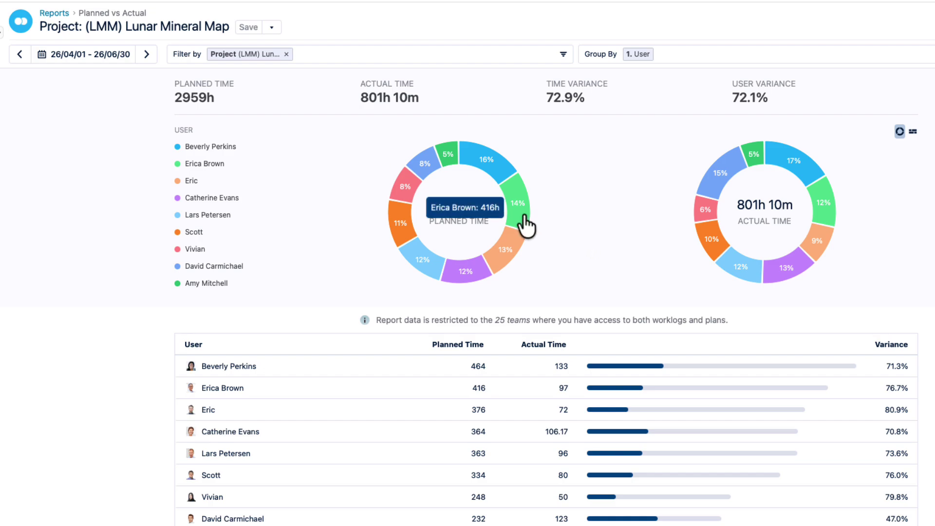
mouse_move(820, 212)
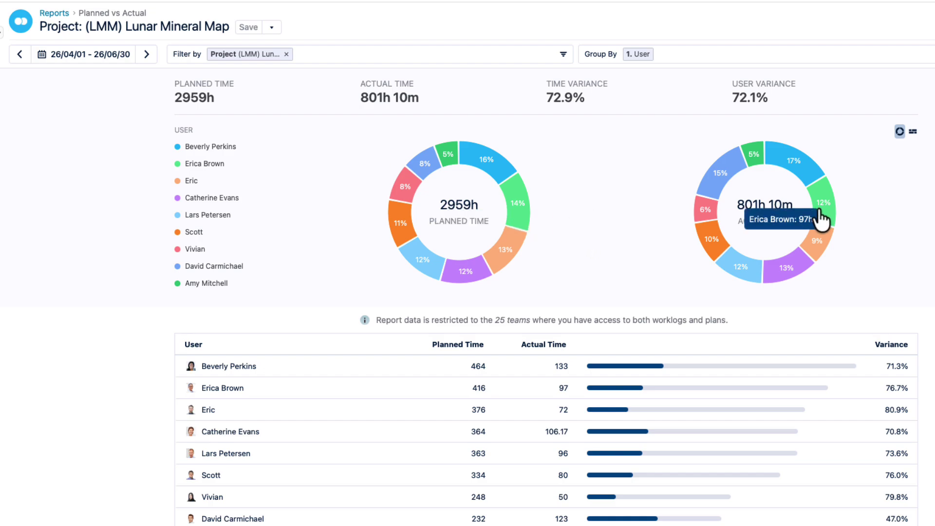
mouse_move(506, 265)
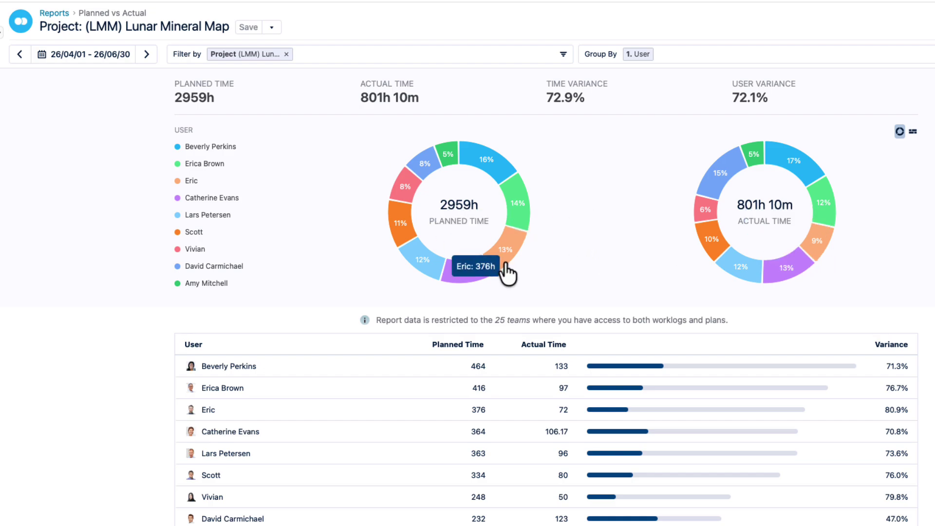